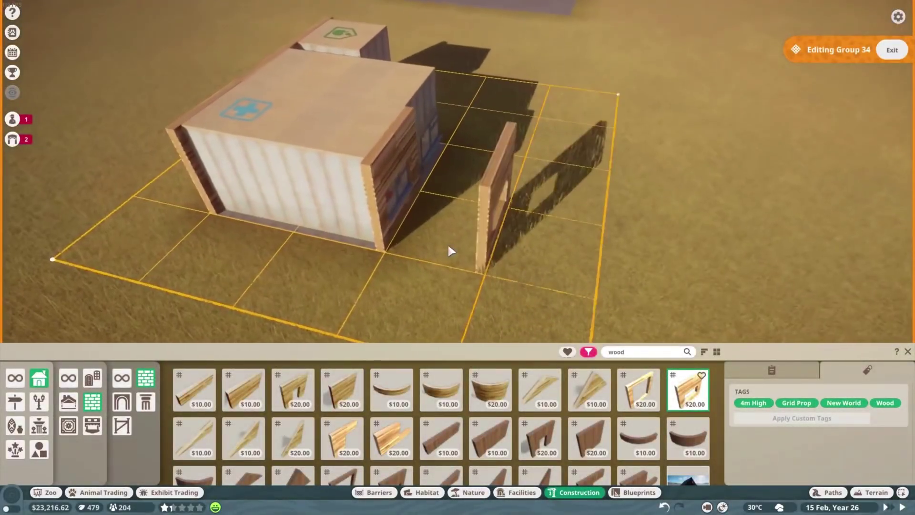
{"action": "scroll", "coordinate": [485, 251], "scroll_direction": "up", "scroll_amount": 2}
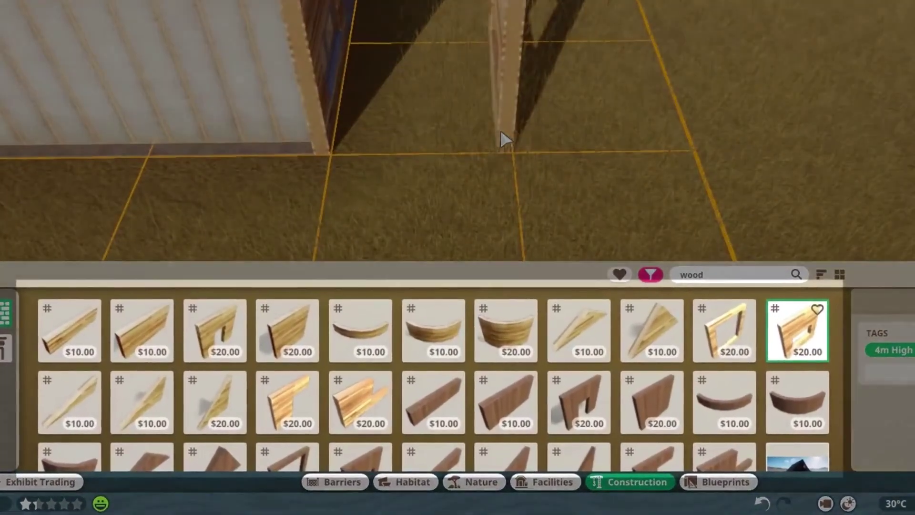
Step: Activate the hidden Grid element (7) and Grid element (8), then select the Box panel
{"action": "right_click_drag", "start_coordinate": [527, 141], "coordinate": [365, 134]}
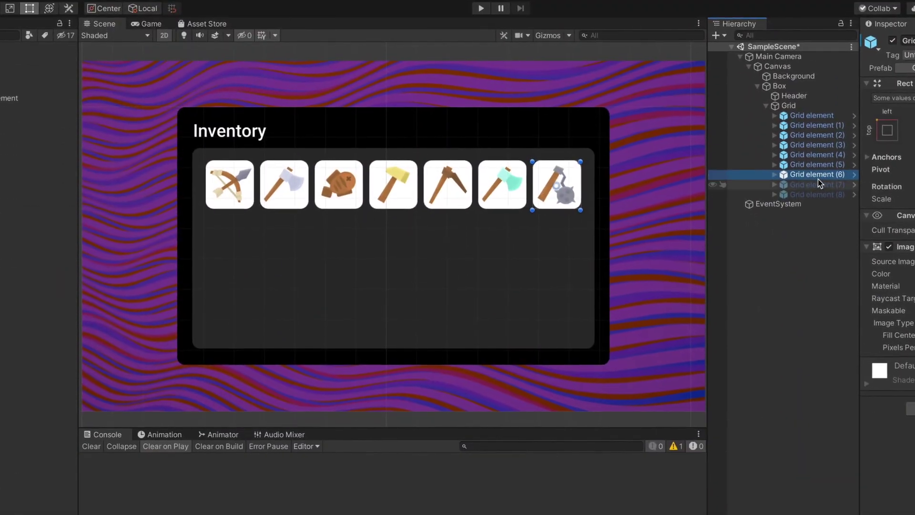
{"action": "left_click", "coordinate": [819, 184]}
{"action": "key", "text": "alt+shift+a"}
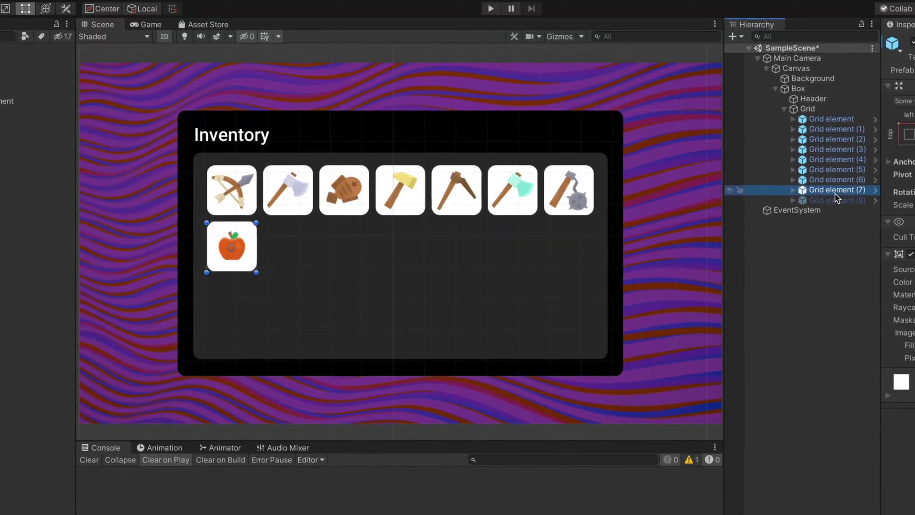
{"action": "left_click", "coordinate": [836, 199]}
{"action": "key", "text": "alt+shift+a"}
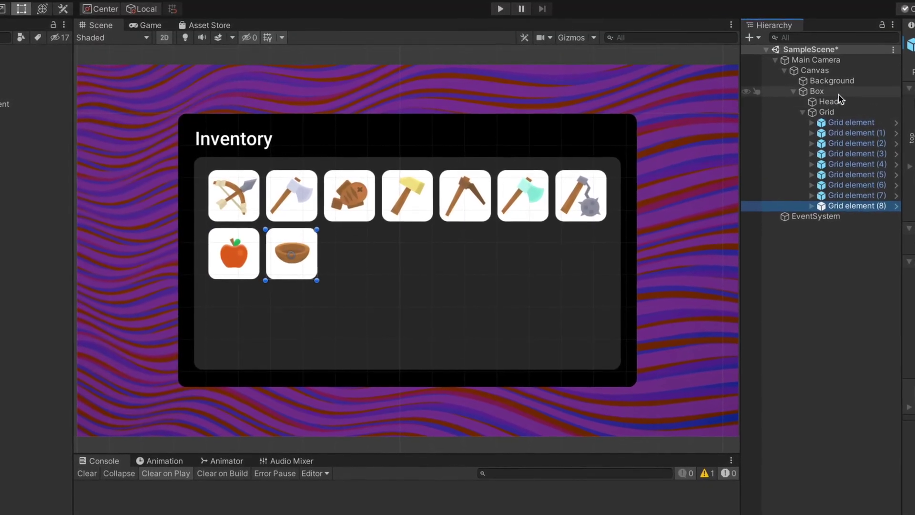
{"action": "left_click", "coordinate": [830, 91]}
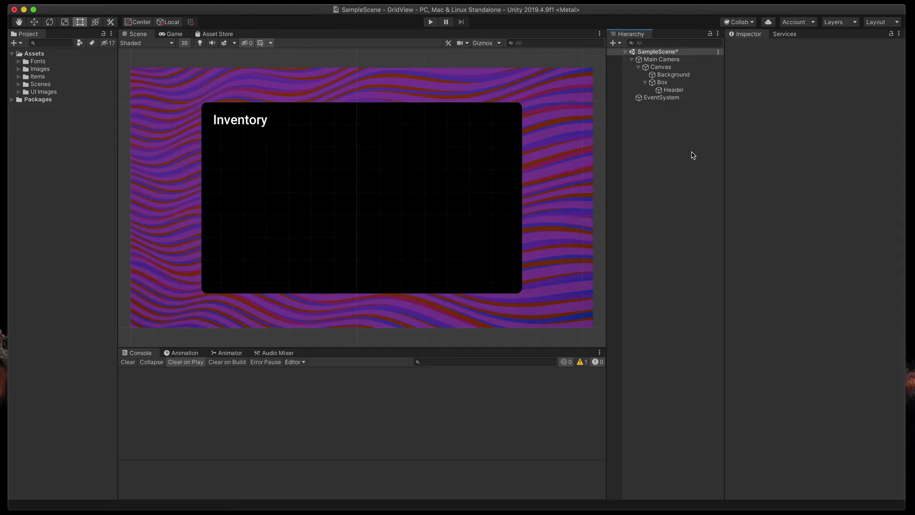
Step: Add a UI Image under Box, enlarge it and move it below the Inventory title
{"action": "right_click", "coordinate": [668, 85]}
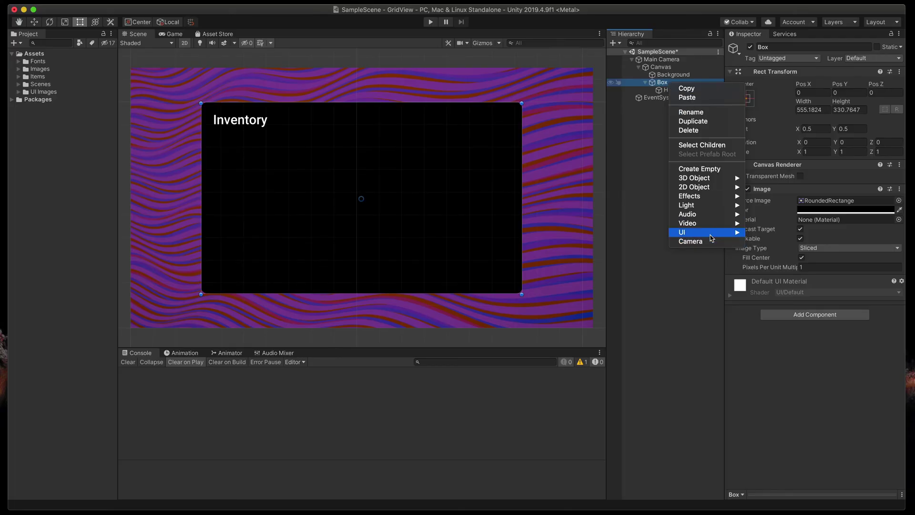
{"action": "mouse_move", "coordinate": [686, 232]}
{"action": "left_click", "coordinate": [773, 253]}
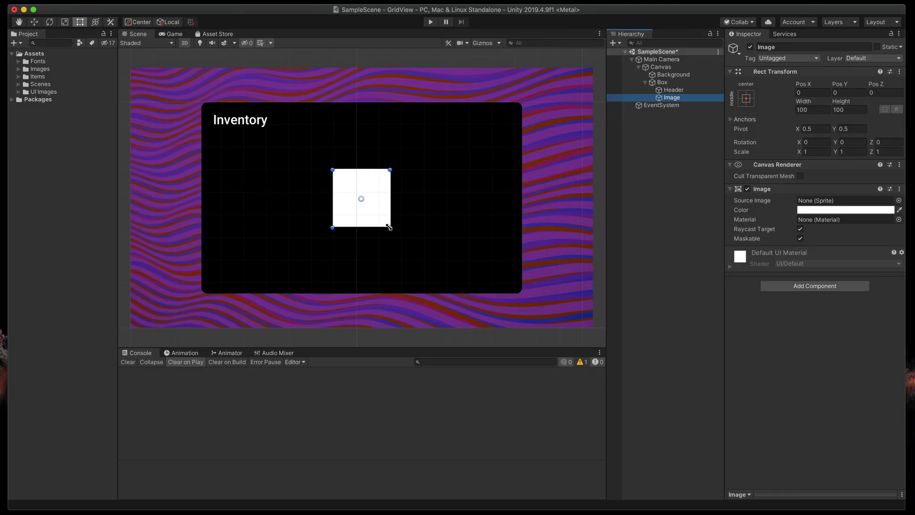
{"action": "left_click_drag", "start_coordinate": [390, 228], "coordinate": [509, 272], "text": "alt"}
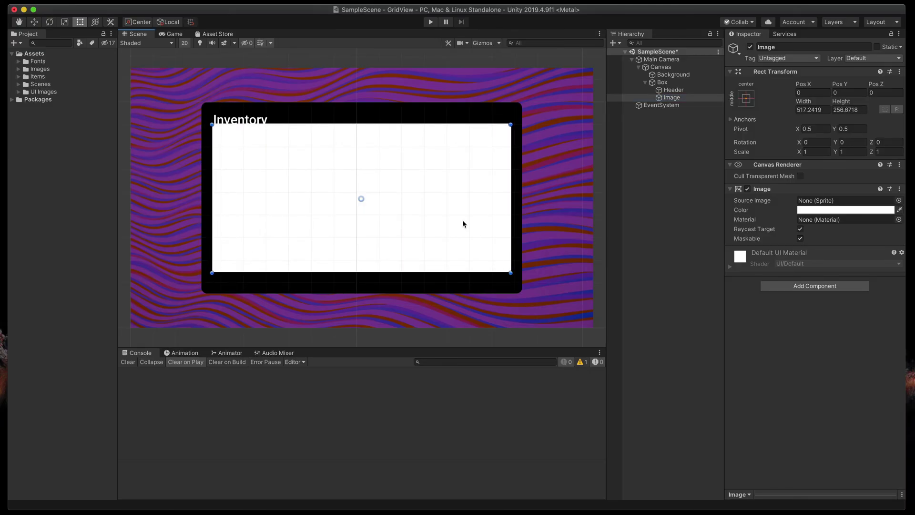
{"action": "left_click_drag", "start_coordinate": [463, 221], "coordinate": [463, 232]}
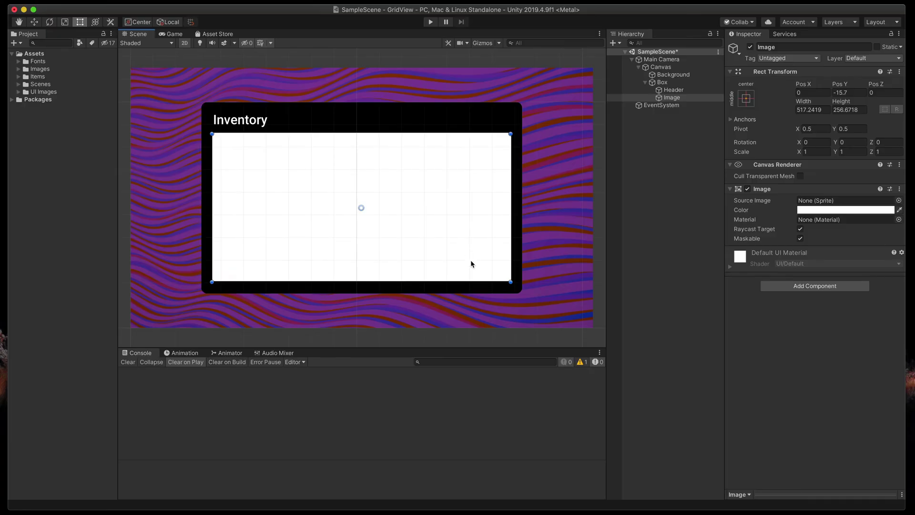
Step: Give the image the RoundedRectangle sprite and dark grey (2C2C2C) colour, and rename it Grid
{"action": "left_click", "coordinate": [899, 200]}
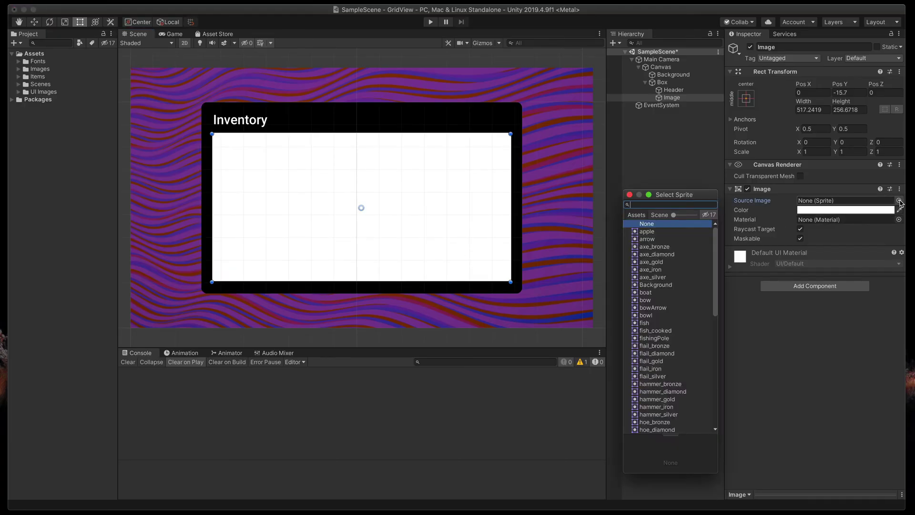
{"action": "type", "text": "round"}
{"action": "key", "text": "Down"}
{"action": "key", "text": "Down"}
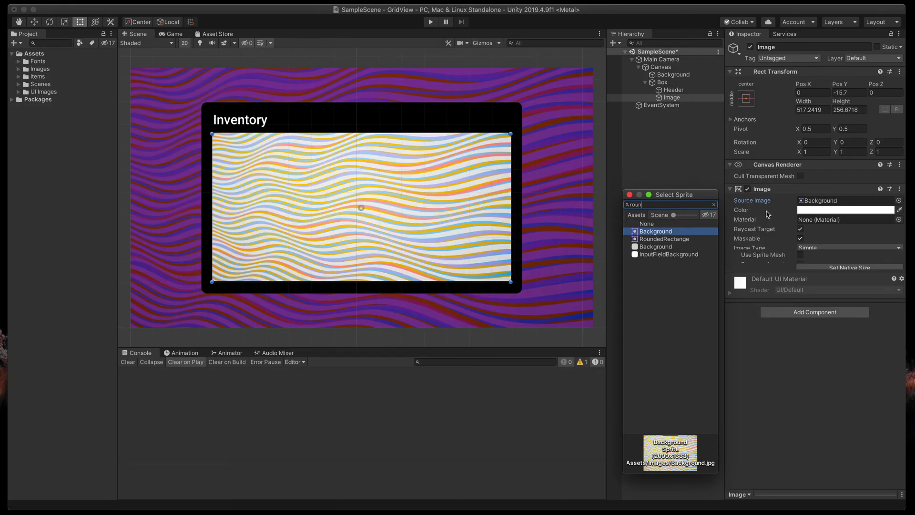
{"action": "key", "text": "Return"}
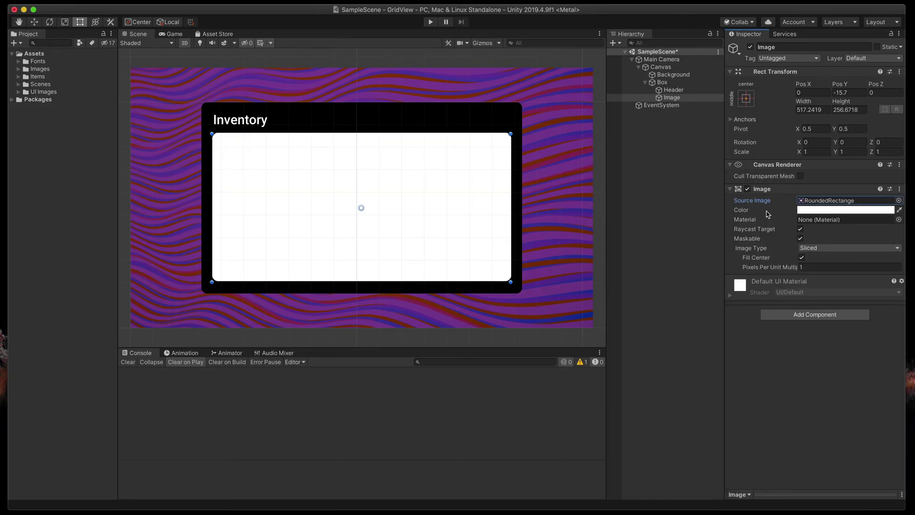
{"action": "left_click", "coordinate": [846, 209]}
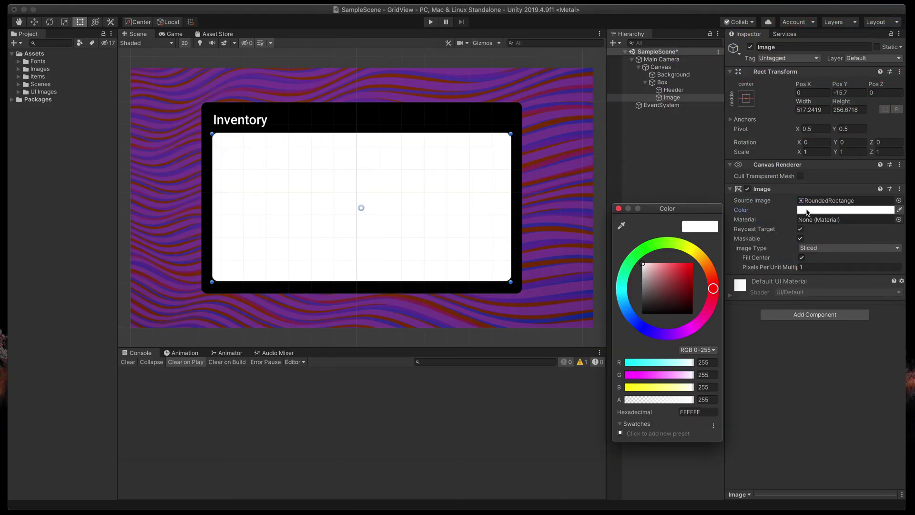
{"action": "left_click_drag", "start_coordinate": [649, 269], "coordinate": [634, 310]}
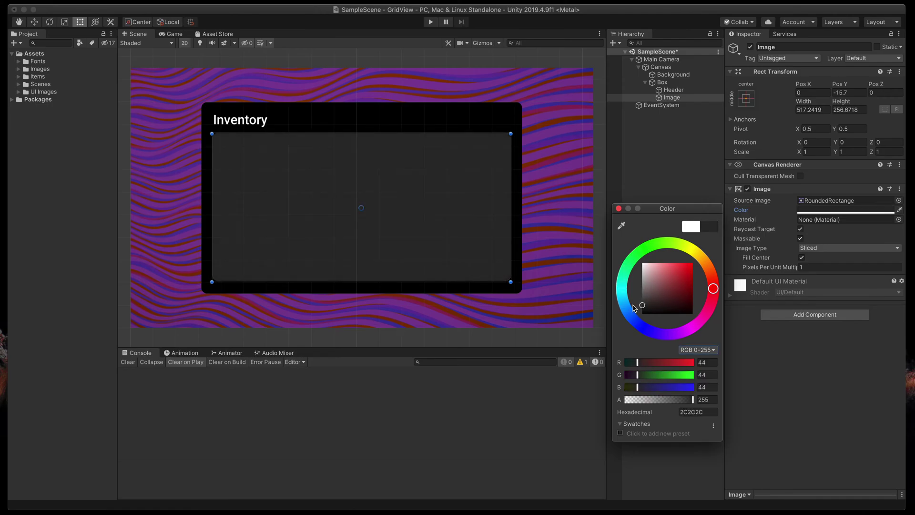
{"action": "left_click", "coordinate": [774, 385]}
{"action": "left_click", "coordinate": [785, 47]}
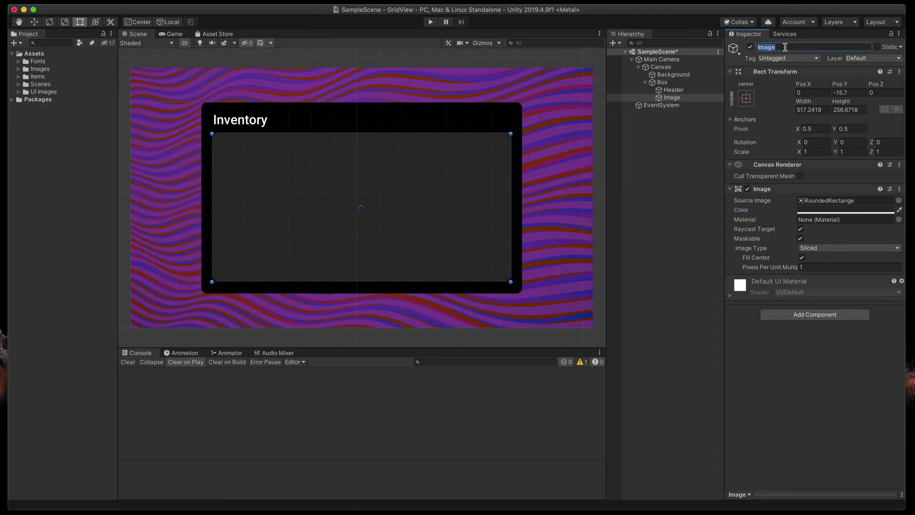
{"action": "type", "text": "Grid"}
{"action": "key", "text": "Return"}
Step: Test-resize the Box panel's width, then undo the change
{"action": "left_click", "coordinate": [667, 83]}
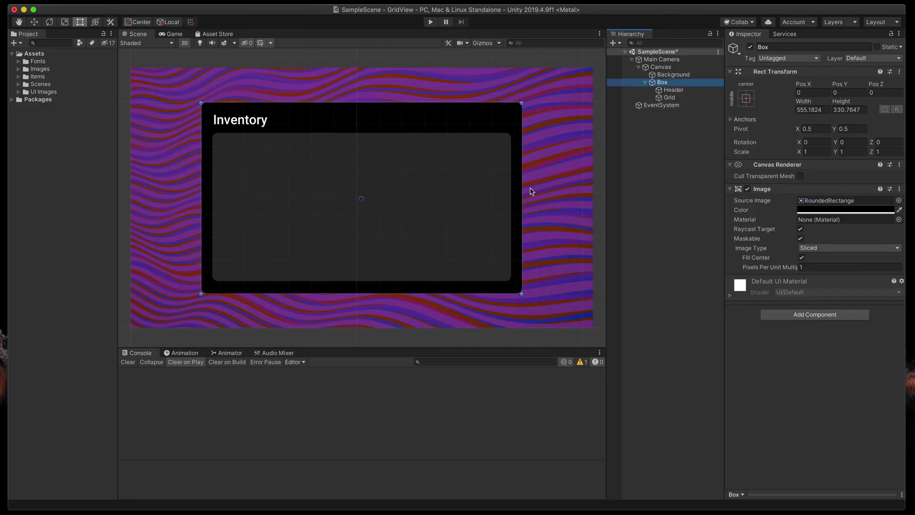
{"action": "left_click_drag", "start_coordinate": [519, 189], "coordinate": [586, 187]}
{"action": "key", "text": "super+z"}
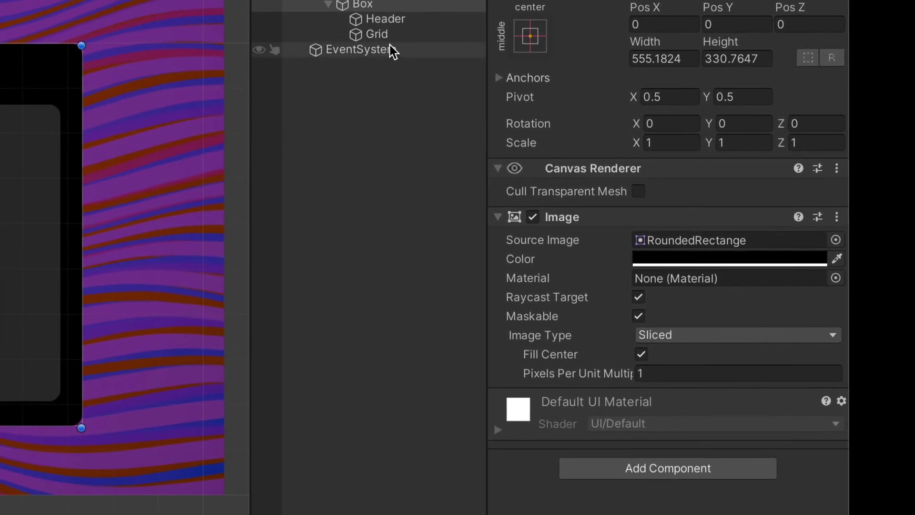
Step: Anchor Grid to stretch-stretch within Box, verify by resizing Box, then undo the resize
{"action": "left_click", "coordinate": [673, 97]}
{"action": "left_click", "coordinate": [531, 37]}
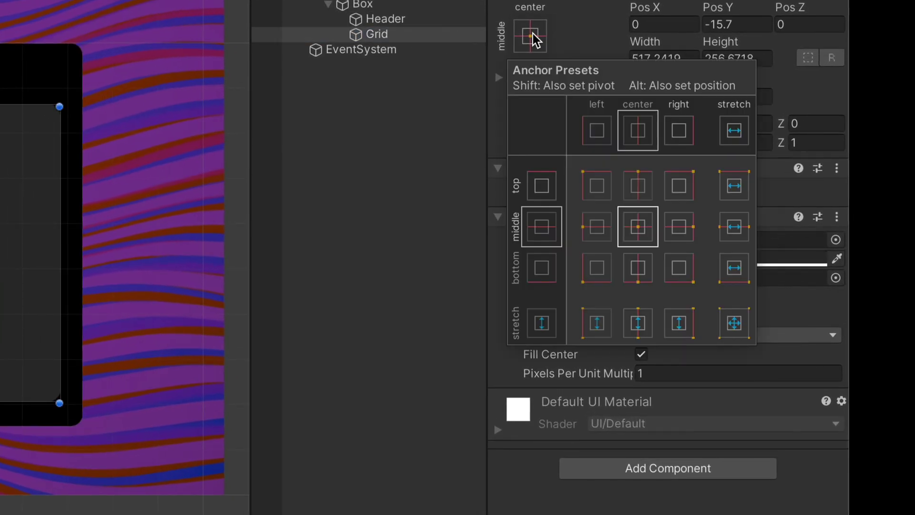
{"action": "left_click", "coordinate": [742, 332]}
{"action": "left_click", "coordinate": [390, 33]}
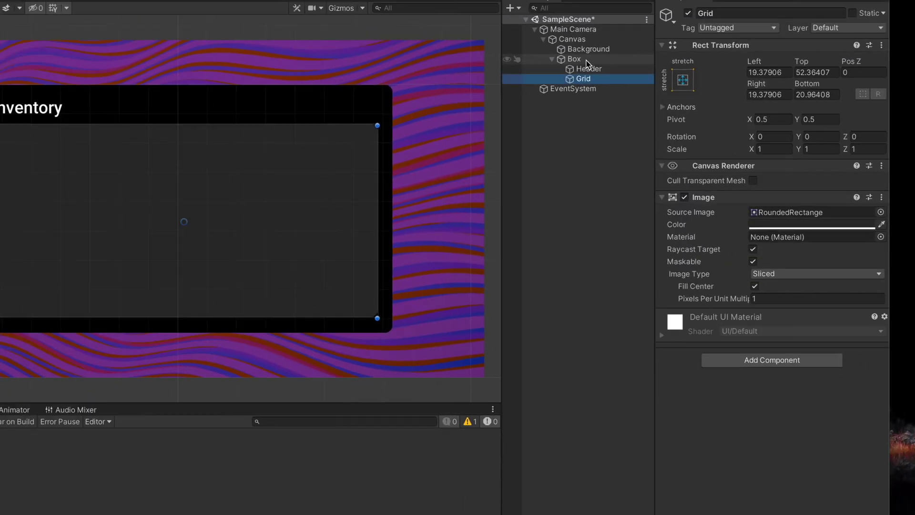
{"action": "left_click", "coordinate": [525, 163]}
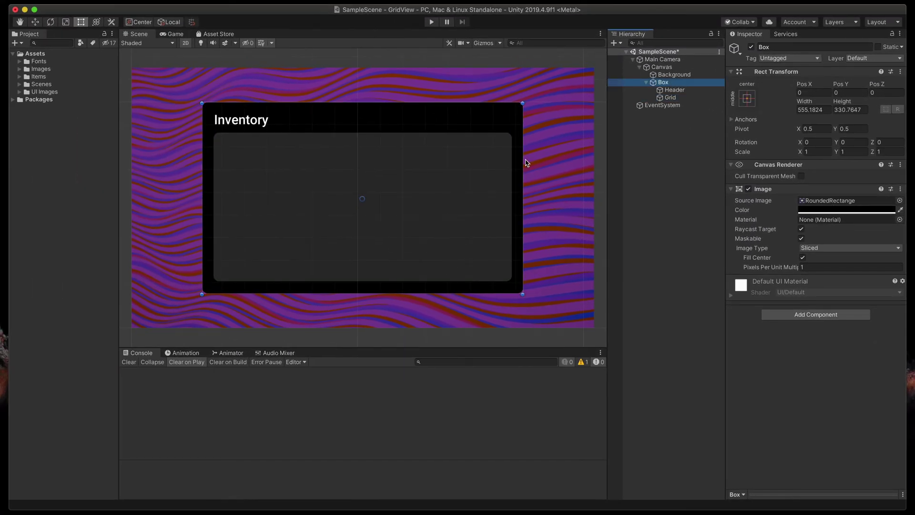
{"action": "left_click_drag", "start_coordinate": [526, 163], "coordinate": [573, 184]}
{"action": "key", "text": "super+z"}
Step: Add a UI Image inside Grid and set its width and height to 62
{"action": "left_click", "coordinate": [683, 99]}
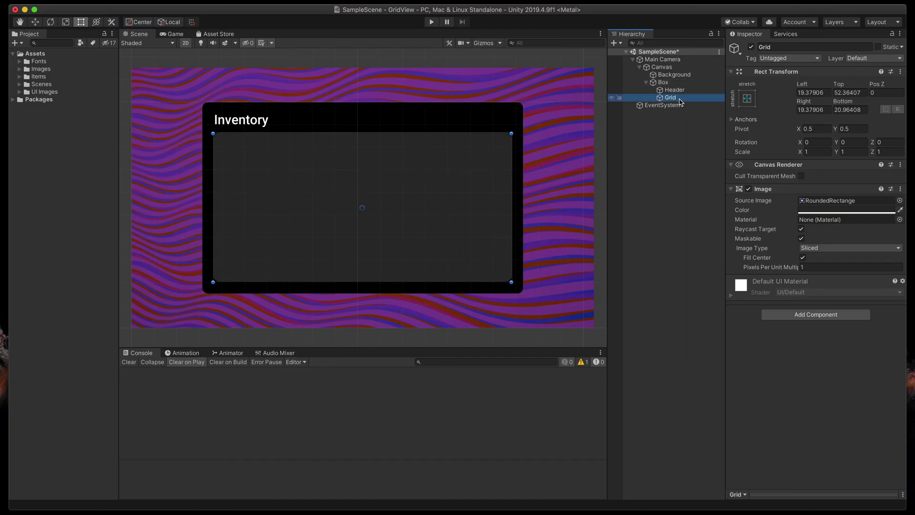
{"action": "right_click", "coordinate": [680, 101]}
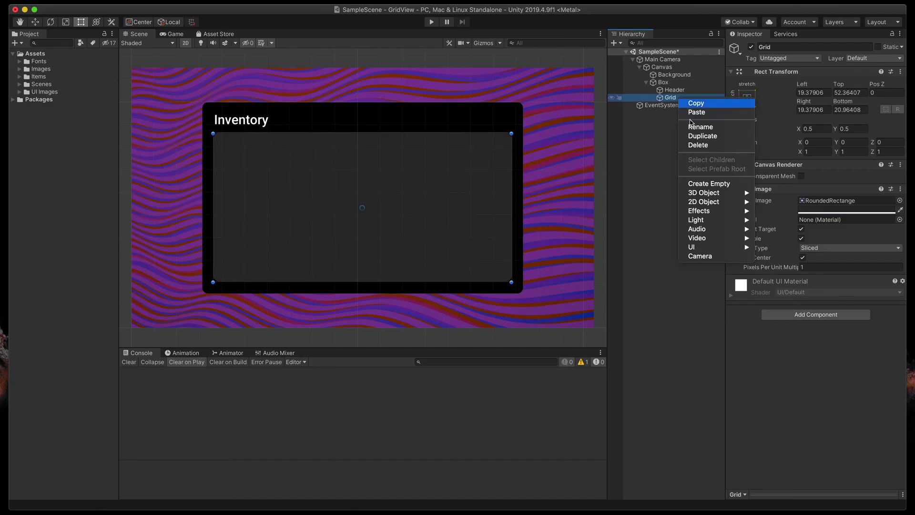
{"action": "mouse_move", "coordinate": [740, 248]}
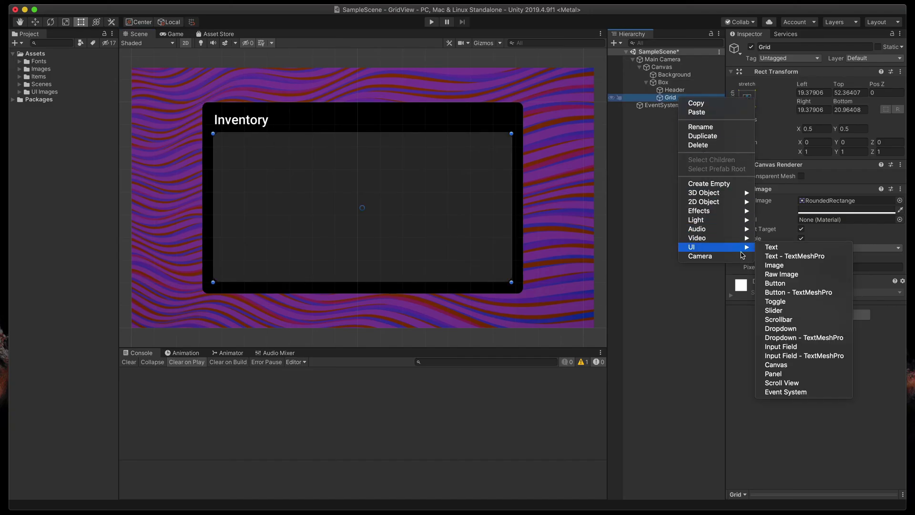
{"action": "left_click", "coordinate": [772, 266]}
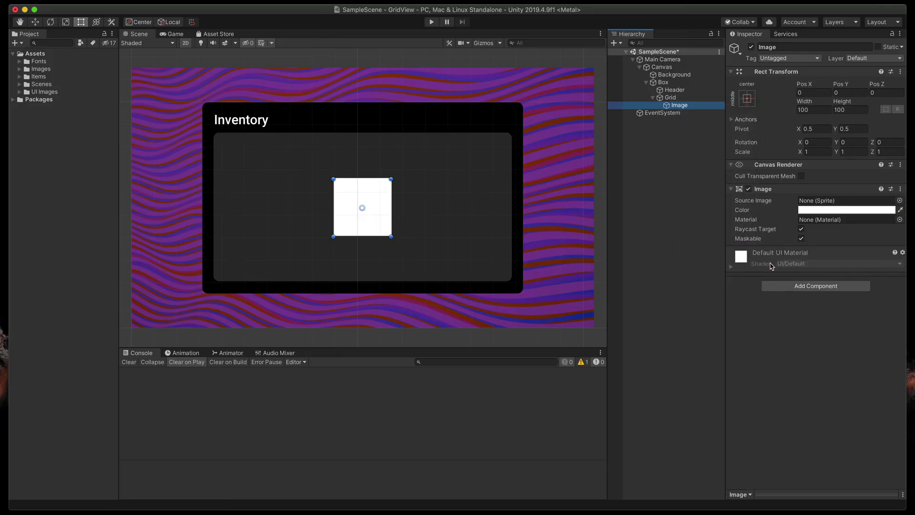
{"action": "left_click", "coordinate": [815, 109]}
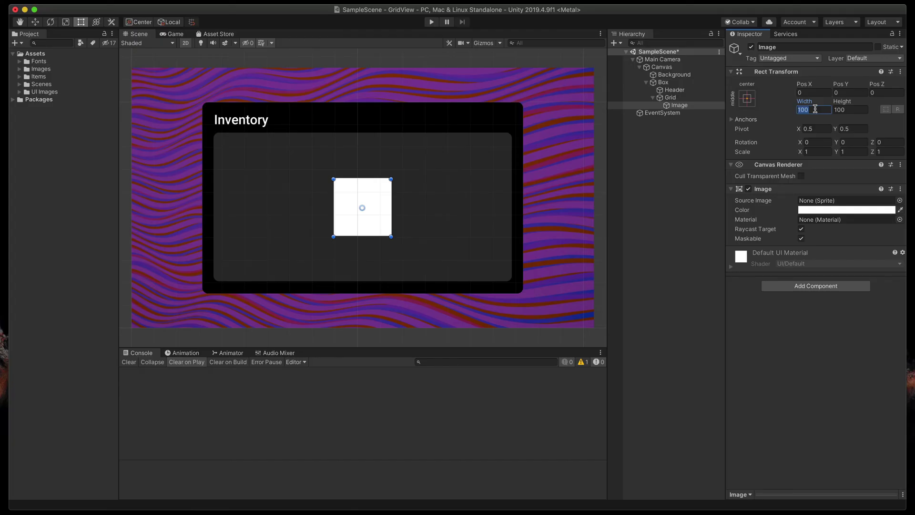
{"action": "type", "text": "62"}
{"action": "key", "text": "Tab"}
{"action": "type", "text": "62"}
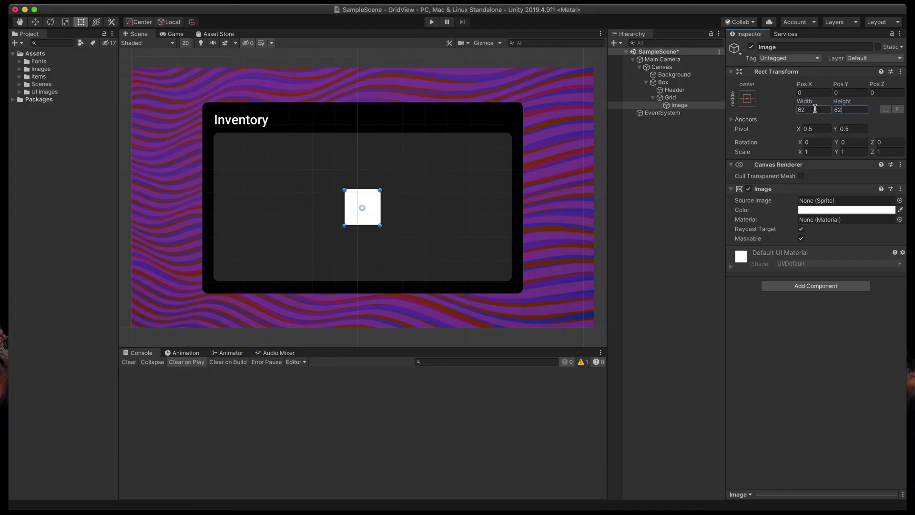
Step: Rename the new image to 'Grid element'
{"action": "scroll", "coordinate": [363, 212], "scroll_direction": "up", "scroll_amount": 3}
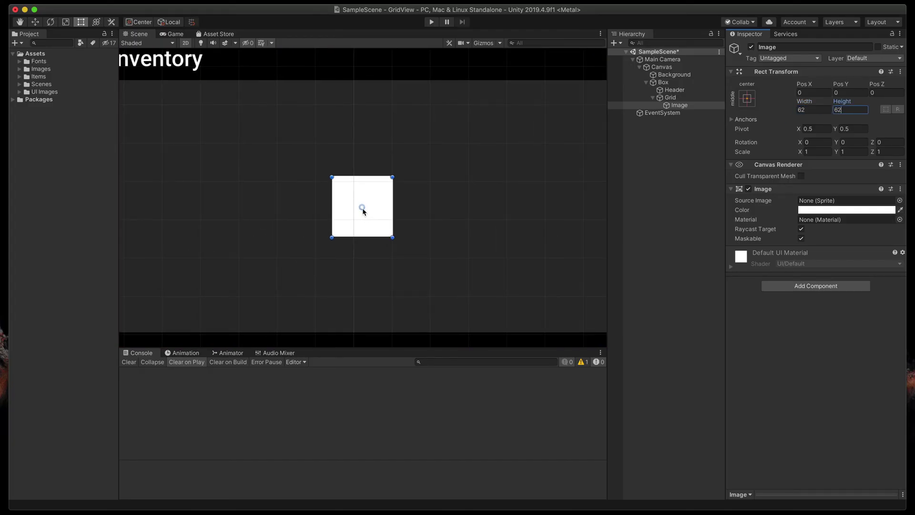
{"action": "left_click", "coordinate": [836, 46]}
{"action": "type", "text": "Grid element"}
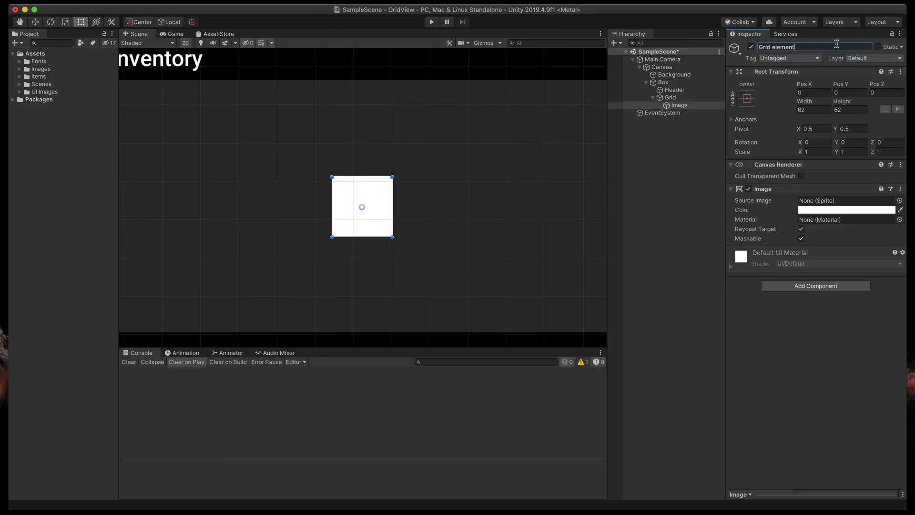
{"action": "key", "text": "Return"}
Step: Add a child image to Grid element using the bowArrow sprite, shrunk to about 62×62
{"action": "right_click", "coordinate": [678, 108]}
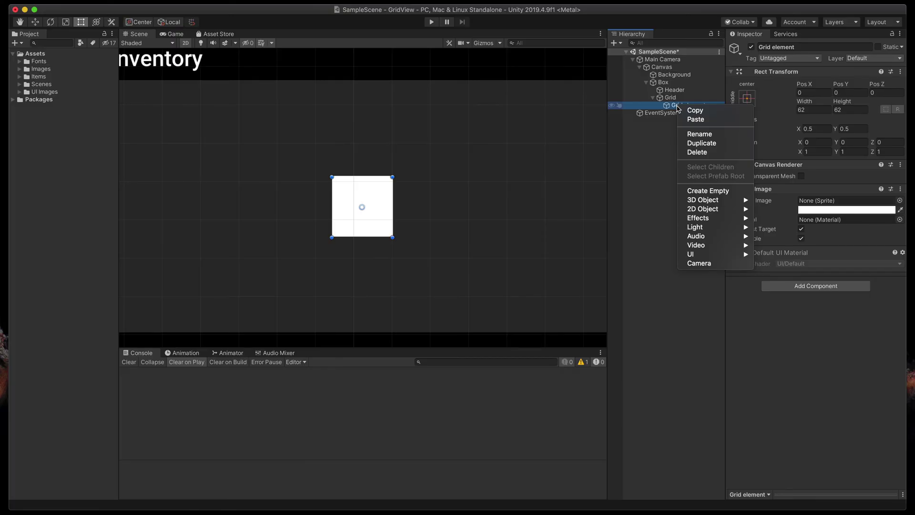
{"action": "mouse_move", "coordinate": [729, 259]}
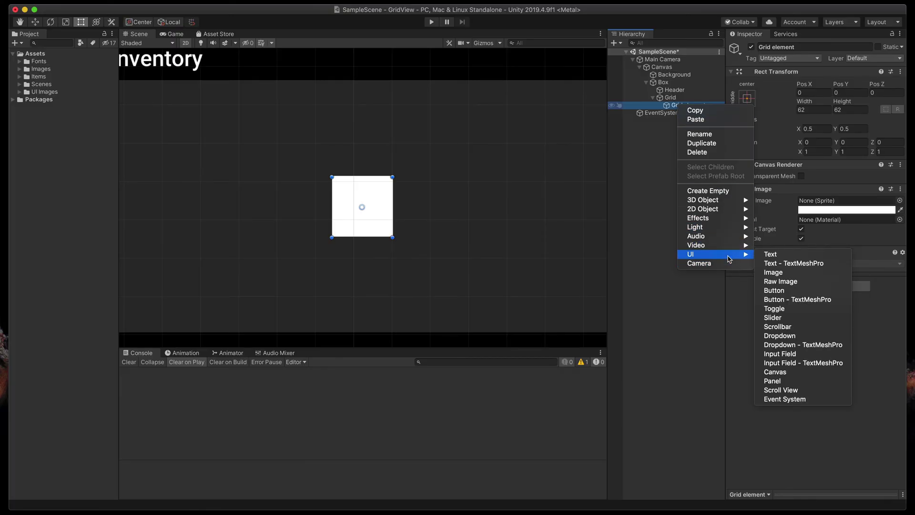
{"action": "left_click", "coordinate": [773, 274]}
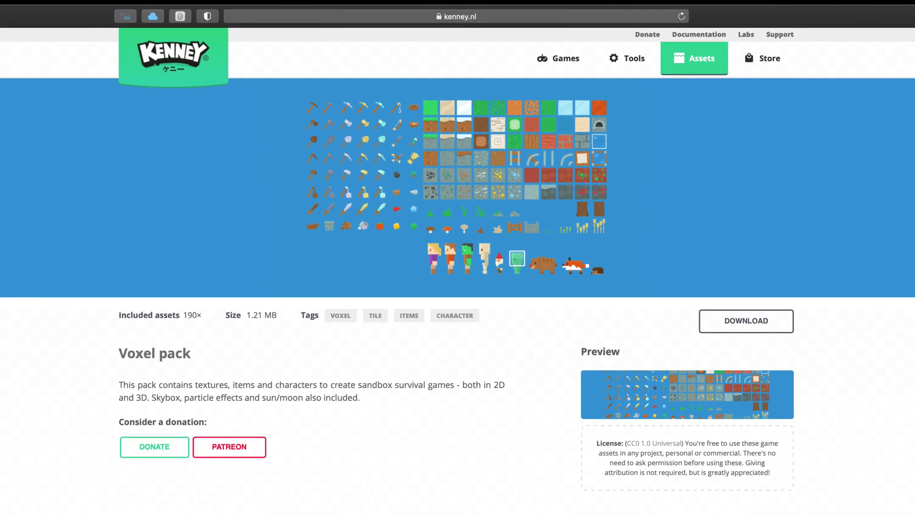
{"action": "left_click", "coordinate": [656, 309]}
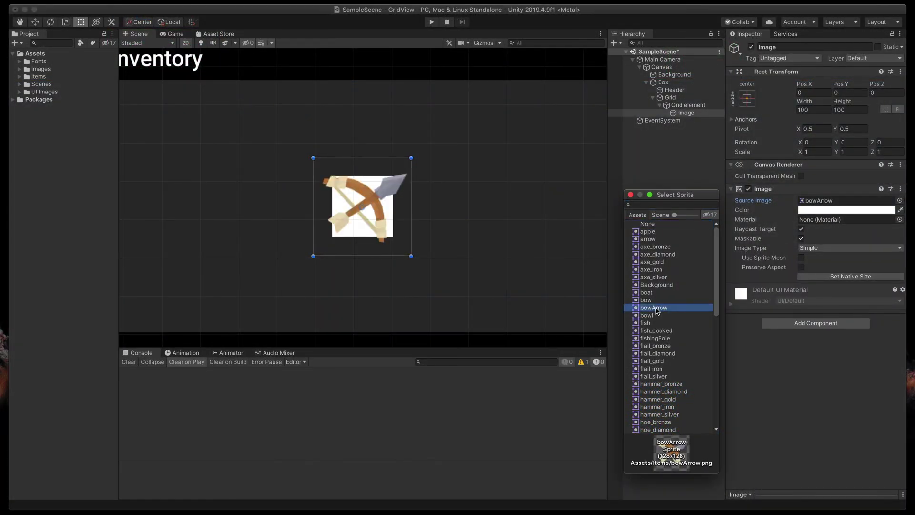
{"action": "left_click", "coordinate": [835, 376]}
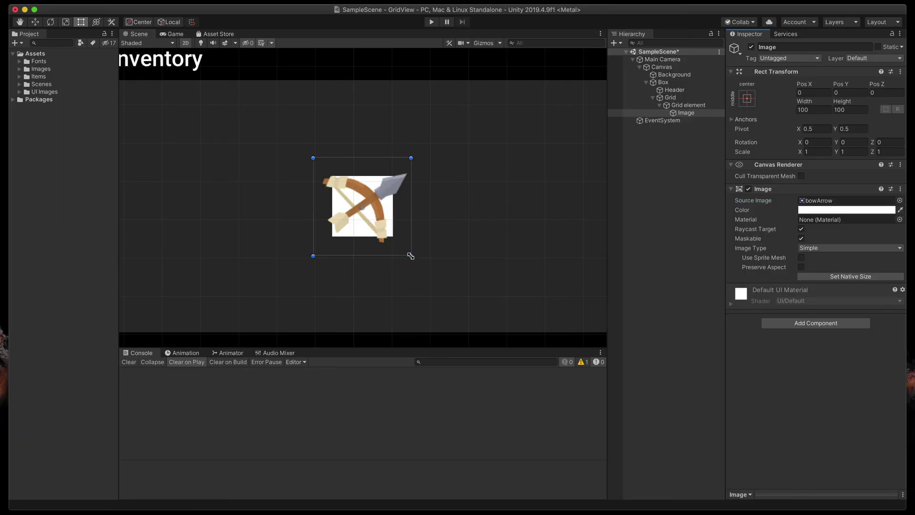
{"action": "left_click_drag", "start_coordinate": [411, 256], "coordinate": [391, 237]}
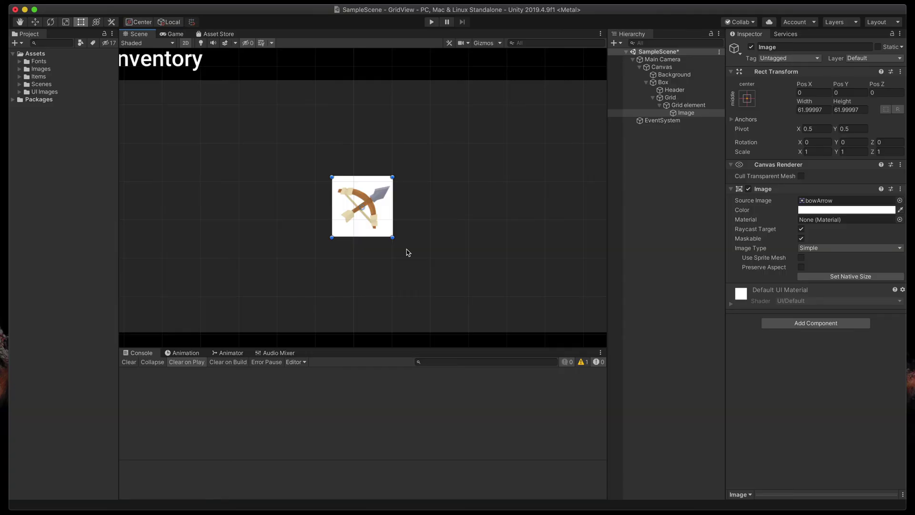
{"action": "scroll", "coordinate": [409, 253], "scroll_direction": "down", "scroll_amount": 10}
{"action": "middle_click_drag", "start_coordinate": [408, 253], "coordinate": [388, 237]}
{"action": "scroll", "coordinate": [392, 239], "scroll_direction": "up", "scroll_amount": 2}
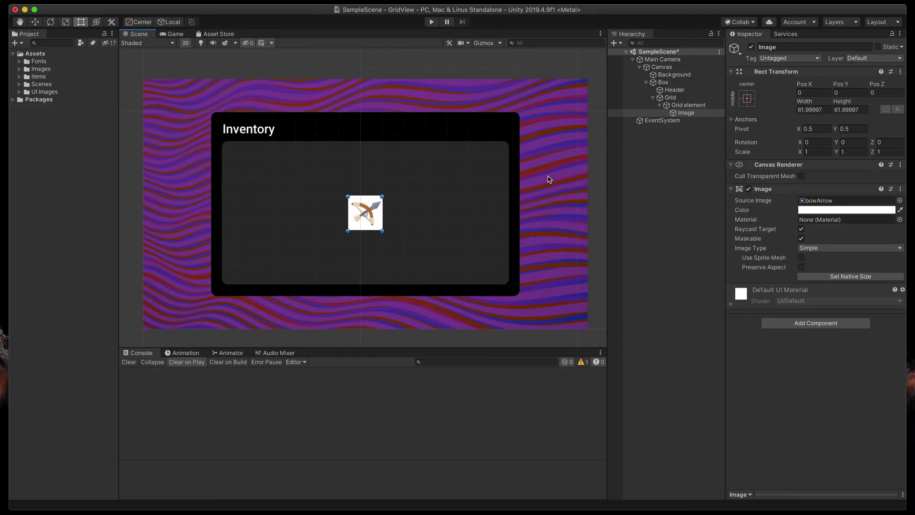
{"action": "left_click", "coordinate": [687, 106]}
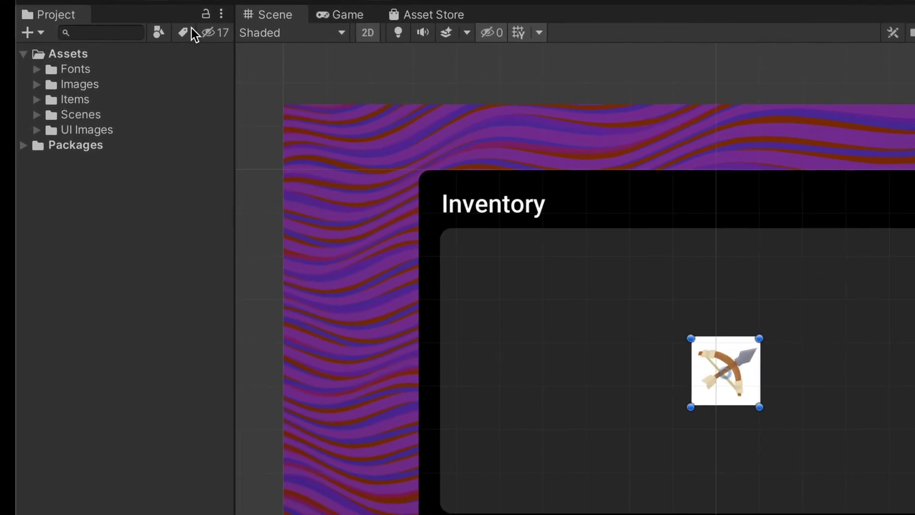
Step: Create a Prefabs folder under Assets and save Grid element into it as a prefab
{"action": "left_click", "coordinate": [41, 53]}
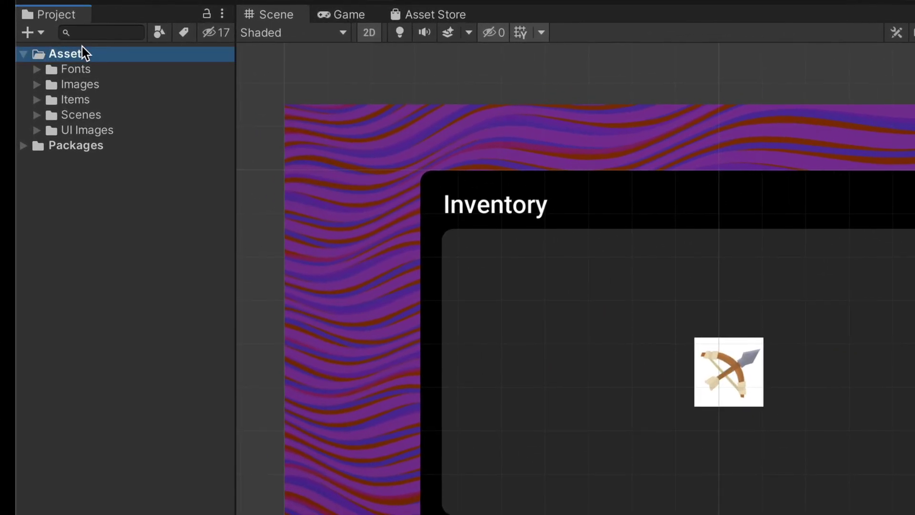
{"action": "right_click", "coordinate": [42, 52]}
{"action": "mouse_move", "coordinate": [113, 57]}
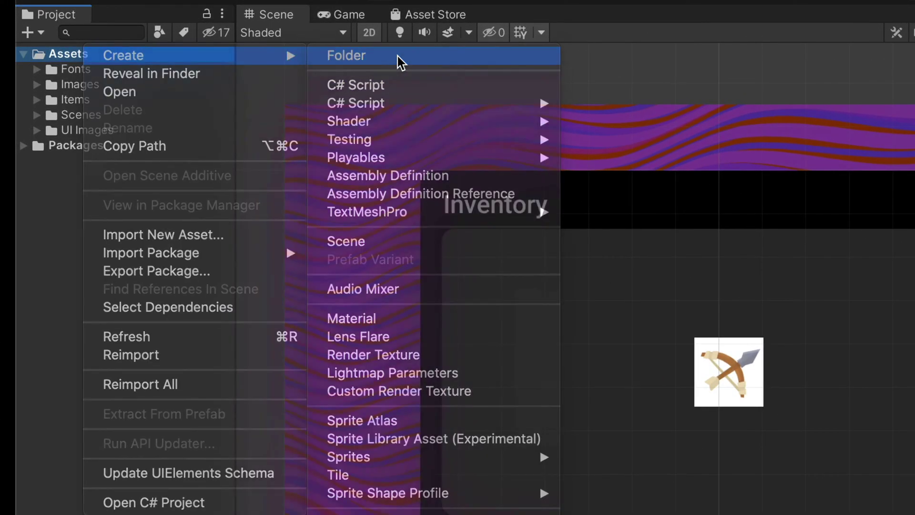
{"action": "left_click", "coordinate": [397, 56]}
{"action": "type", "text": "Prefabs"}
{"action": "key", "text": "Return"}
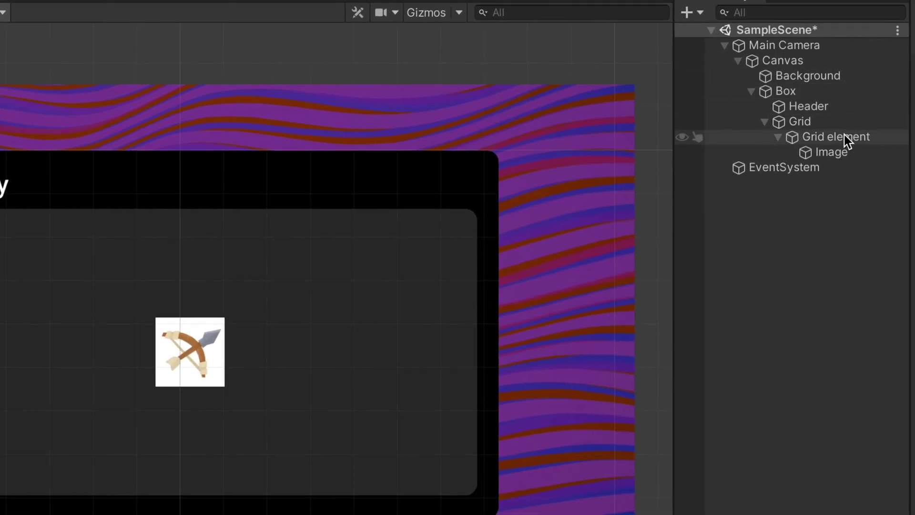
{"action": "left_click_drag", "start_coordinate": [848, 139], "coordinate": [86, 116]}
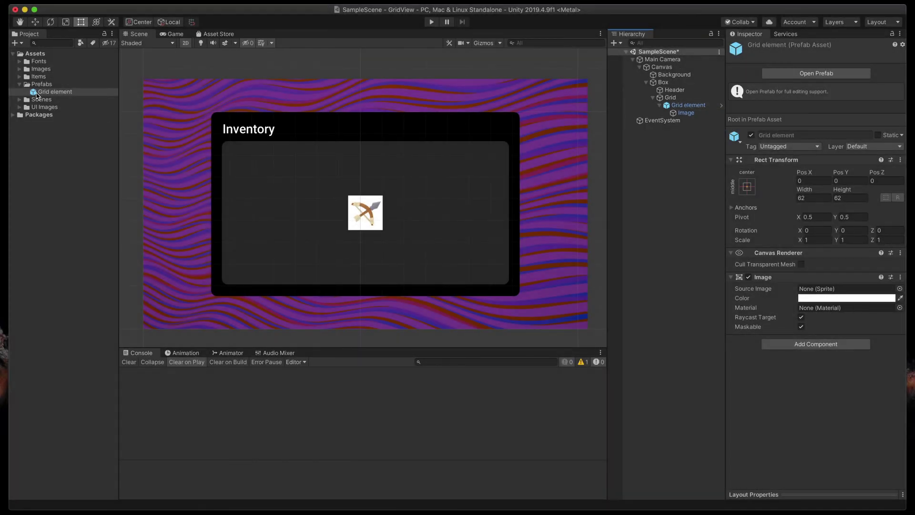
Step: Change the Grid element prefab's background colour to pale yellow (FFFEBD), then return to the scene
{"action": "double_click", "coordinate": [37, 93]}
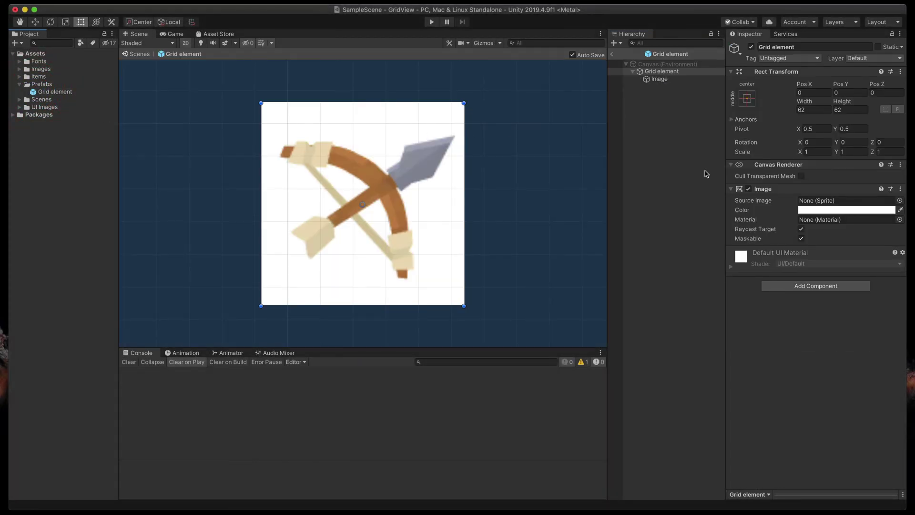
{"action": "left_click", "coordinate": [805, 210]}
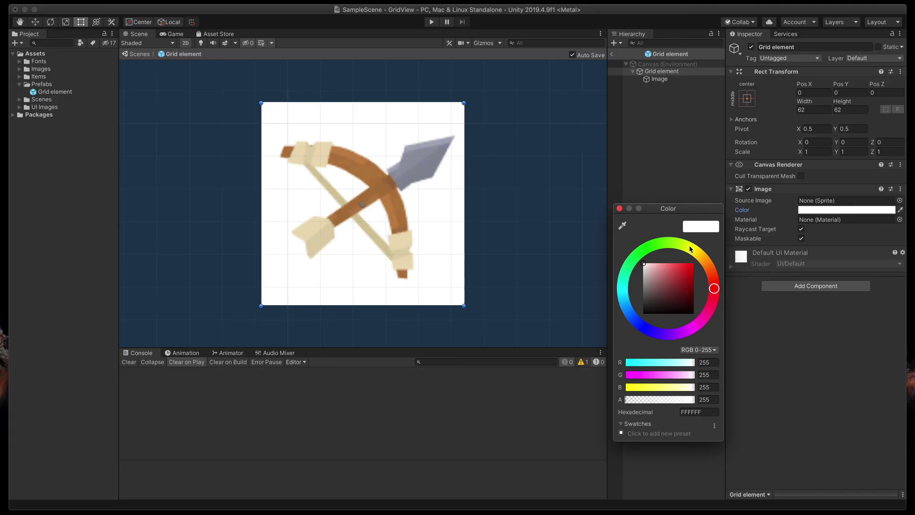
{"action": "left_click", "coordinate": [691, 249]}
{"action": "left_click", "coordinate": [656, 263]}
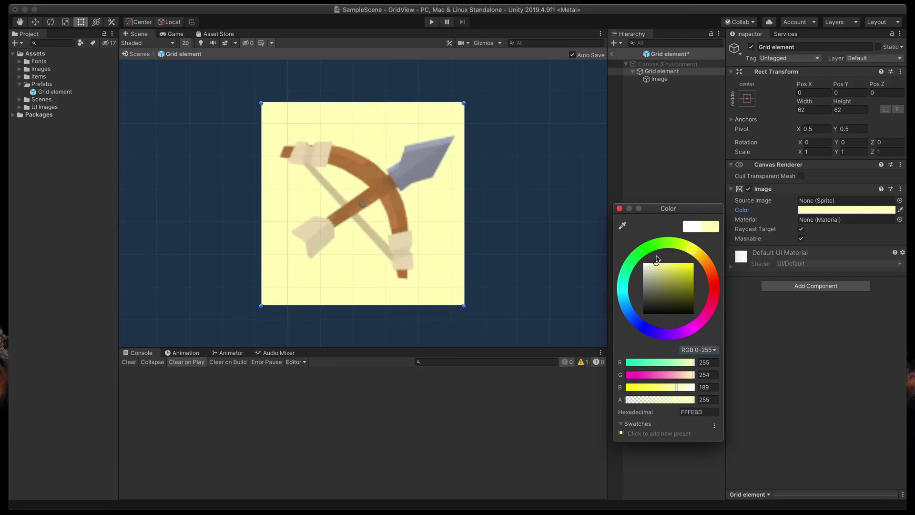
{"action": "left_click", "coordinate": [620, 209]}
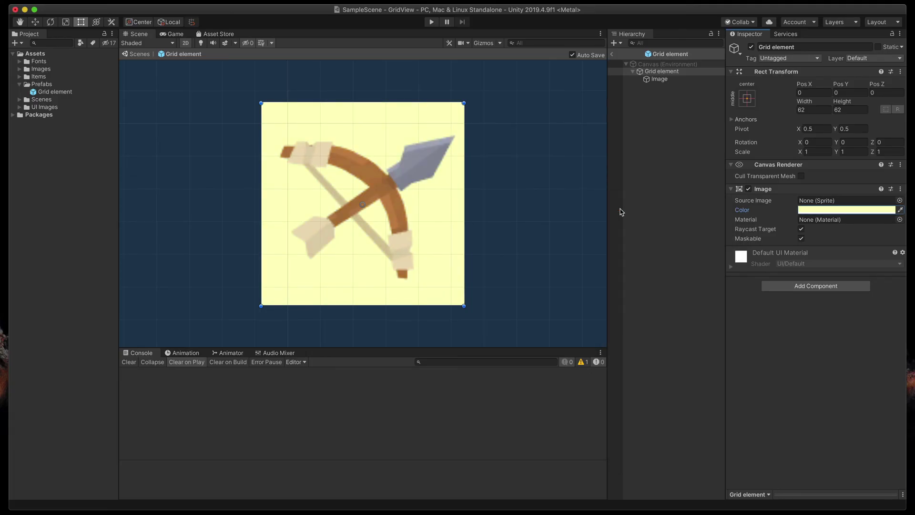
{"action": "left_click", "coordinate": [135, 54]}
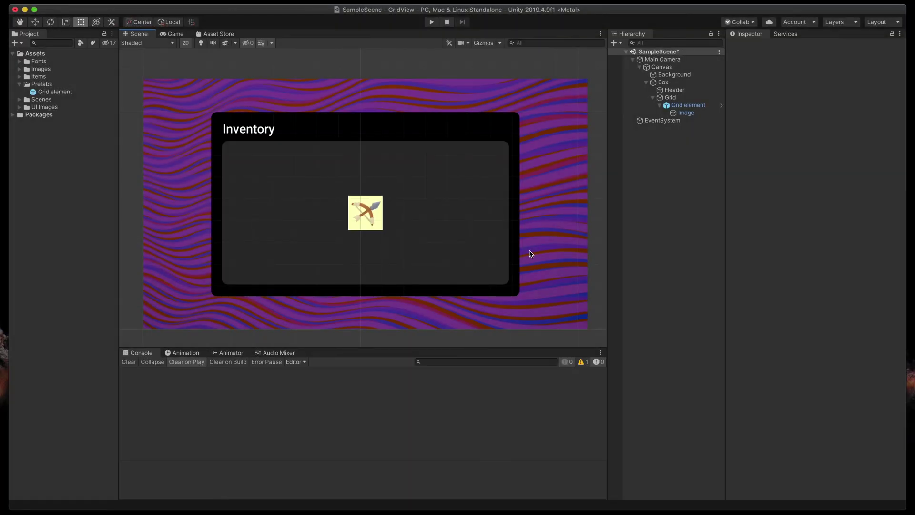
Step: Duplicate the bow-icon slot to six slots total, dragging the copies to new spots in Grid
{"action": "left_click", "coordinate": [679, 105]}
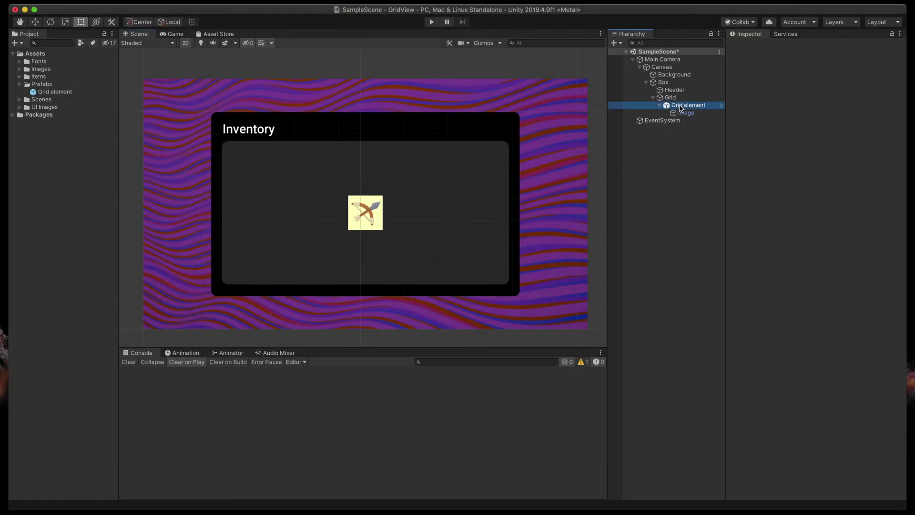
{"action": "key", "text": "super+d"}
{"action": "left_click_drag", "start_coordinate": [380, 220], "coordinate": [496, 256]}
{"action": "key", "text": "super+d"}
{"action": "key", "text": "super+d"}
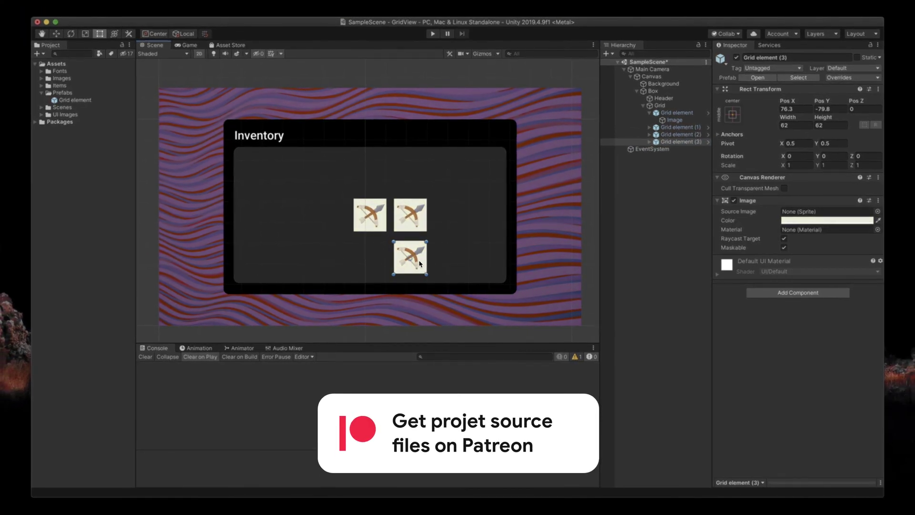
{"action": "key", "text": "super+d"}
{"action": "key", "text": "super+d"}
{"action": "key", "text": "super+d"}
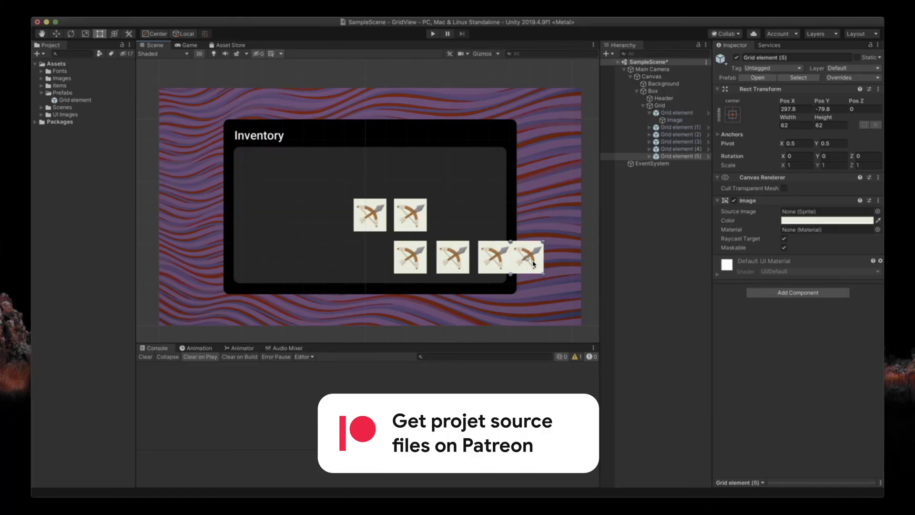
{"action": "left_click_drag", "start_coordinate": [534, 263], "coordinate": [541, 264]}
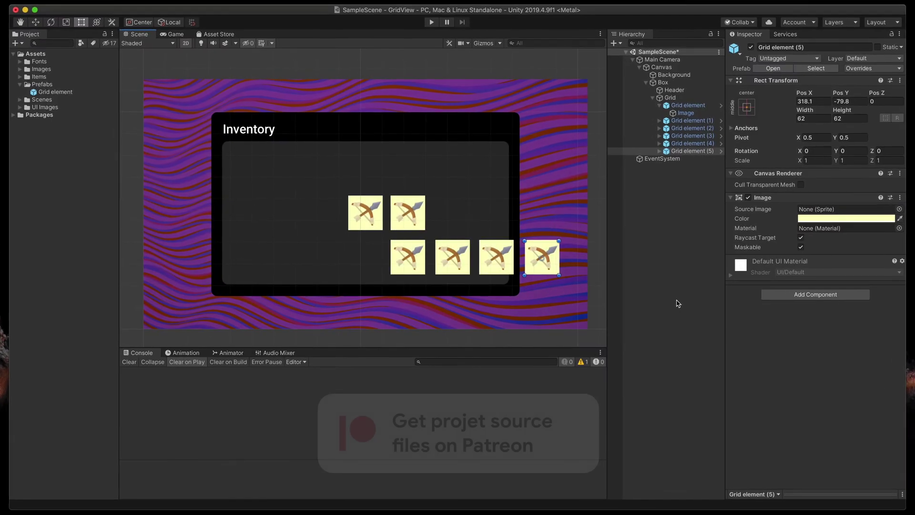
{"action": "left_click", "coordinate": [660, 105]}
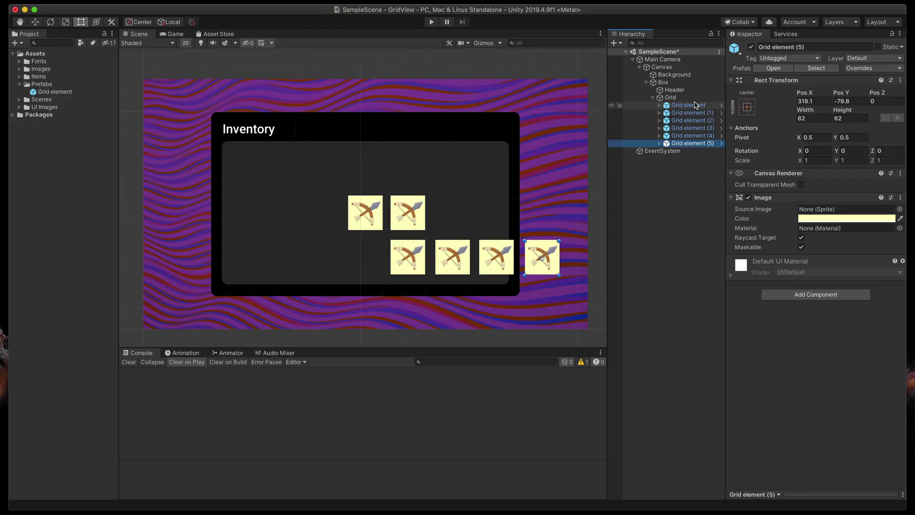
Step: Add a Grid Layout Group component to the Grid container
{"action": "left_click", "coordinate": [671, 97]}
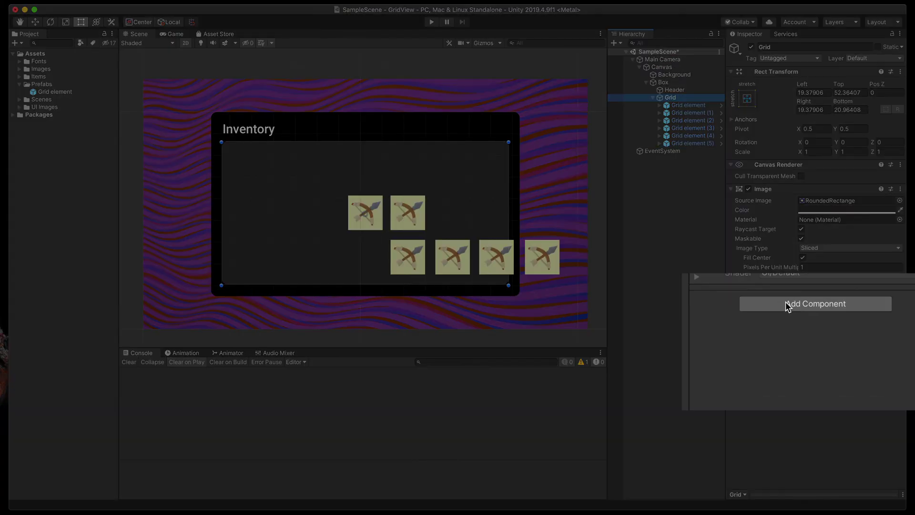
{"action": "left_click", "coordinate": [794, 313]}
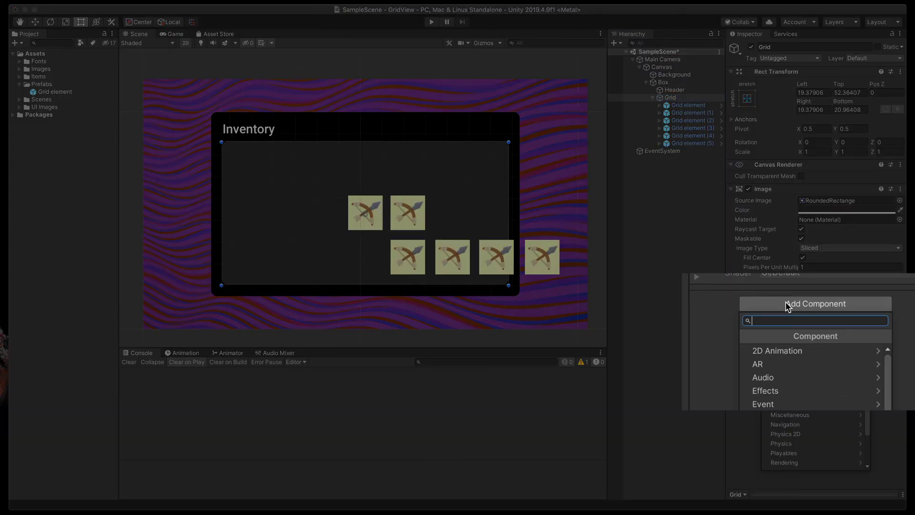
{"action": "type", "text": "grid"}
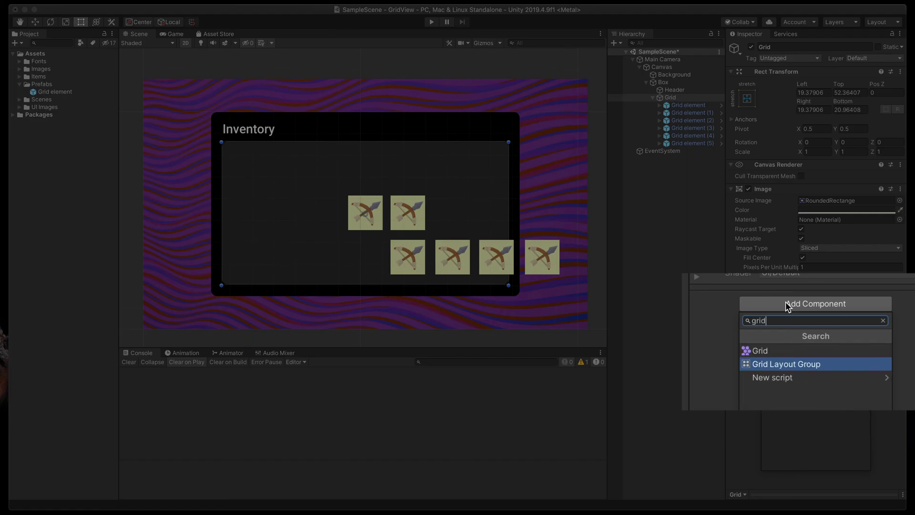
{"action": "key", "text": "Return"}
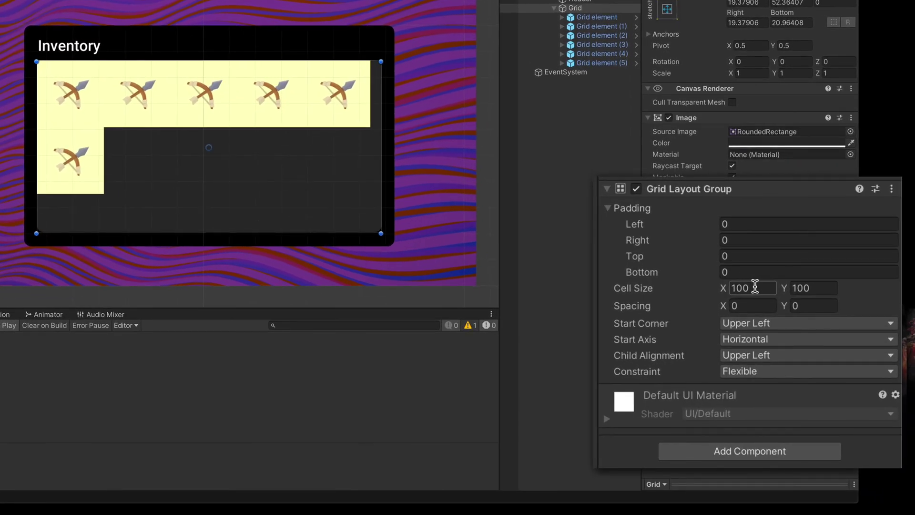
Step: Set the Grid Layout Group cell size to 62×62 and Child Alignment to Upper Center
{"action": "left_click", "coordinate": [821, 339]}
{"action": "type", "text": "62"}
{"action": "key", "text": "Tab"}
{"action": "type", "text": "62"}
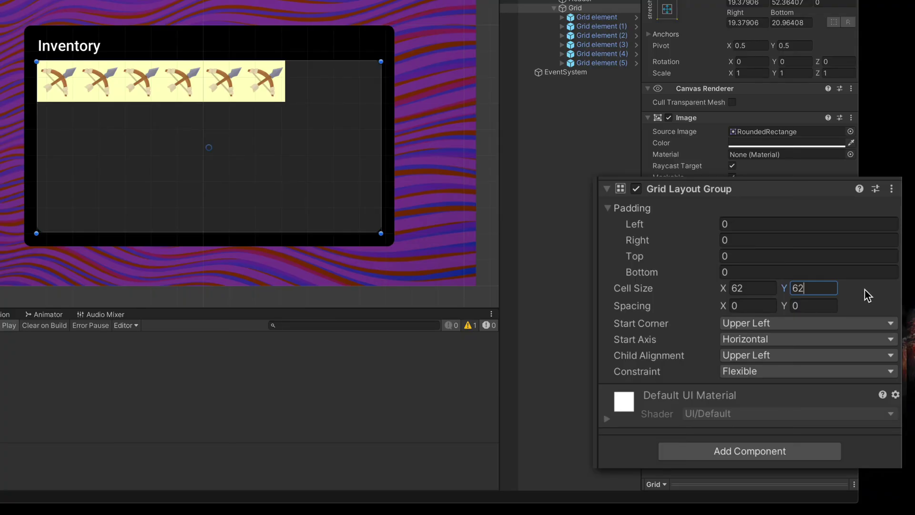
{"action": "left_click", "coordinate": [754, 354]}
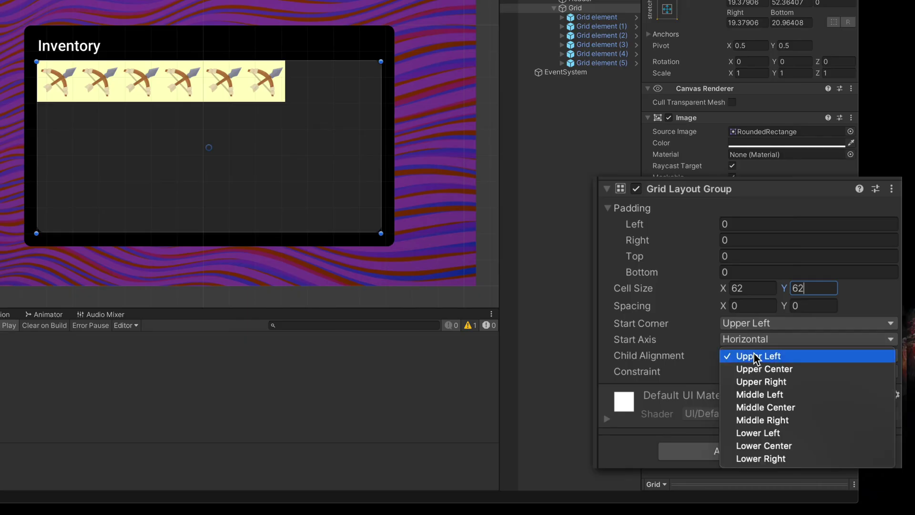
{"action": "left_click", "coordinate": [809, 369]}
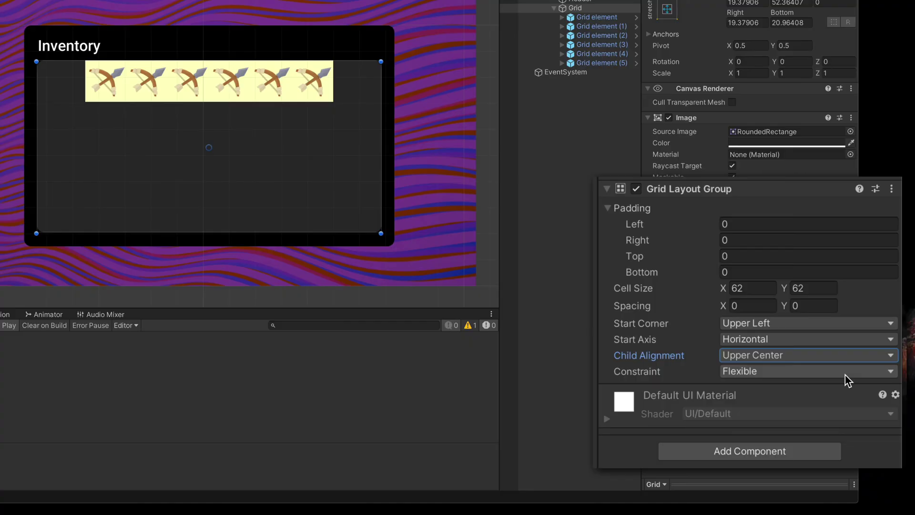
Step: Set the Grid Layout Group spacing to 8 on both X and Y
{"action": "left_click", "coordinate": [762, 306]}
{"action": "type", "text": "8"}
{"action": "left_click", "coordinate": [805, 307]}
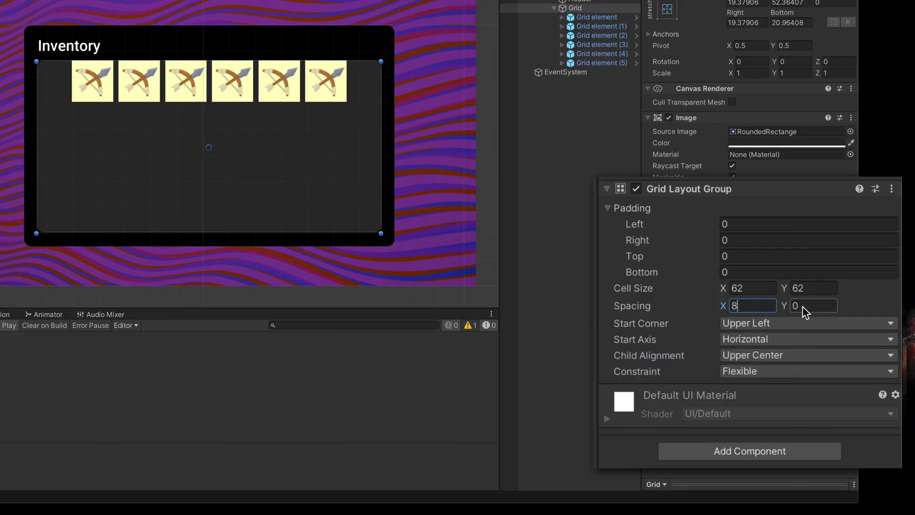
{"action": "type", "text": "8"}
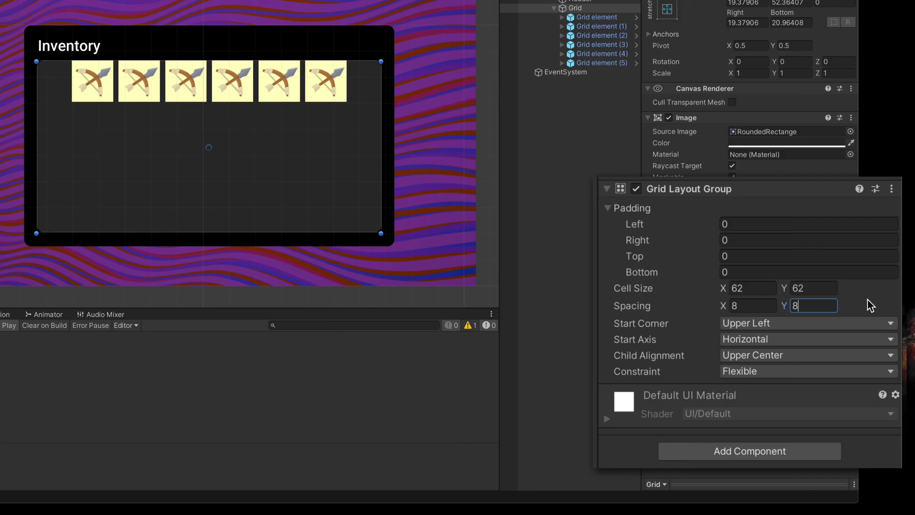
Step: Give the grid a top padding of 16
{"action": "left_click", "coordinate": [608, 210]}
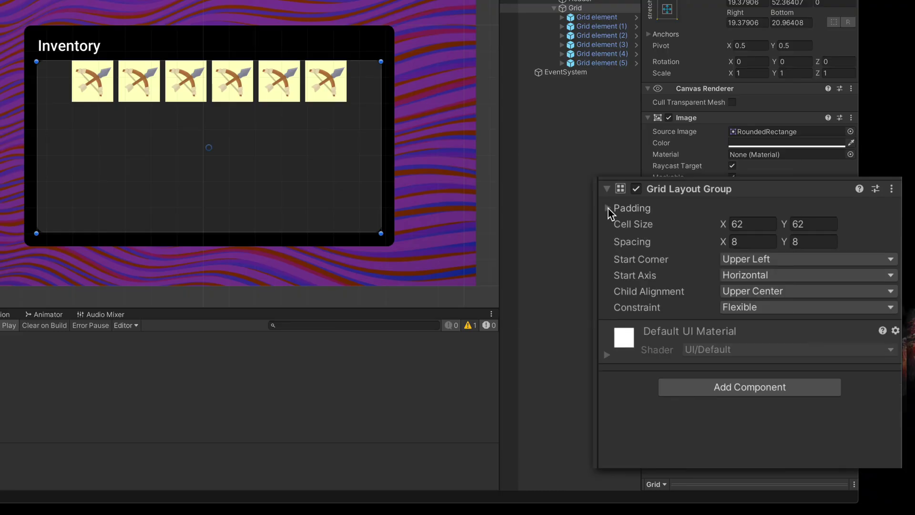
{"action": "left_click", "coordinate": [608, 208]}
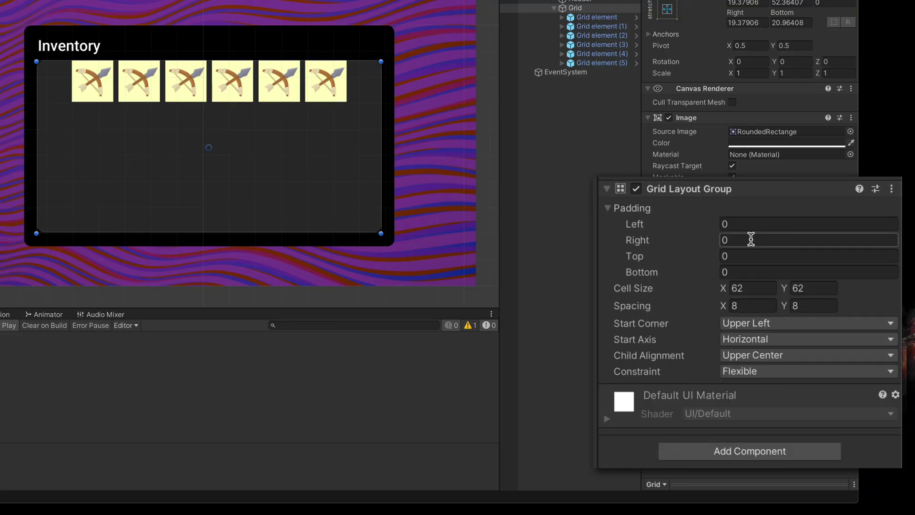
{"action": "left_click", "coordinate": [743, 259]}
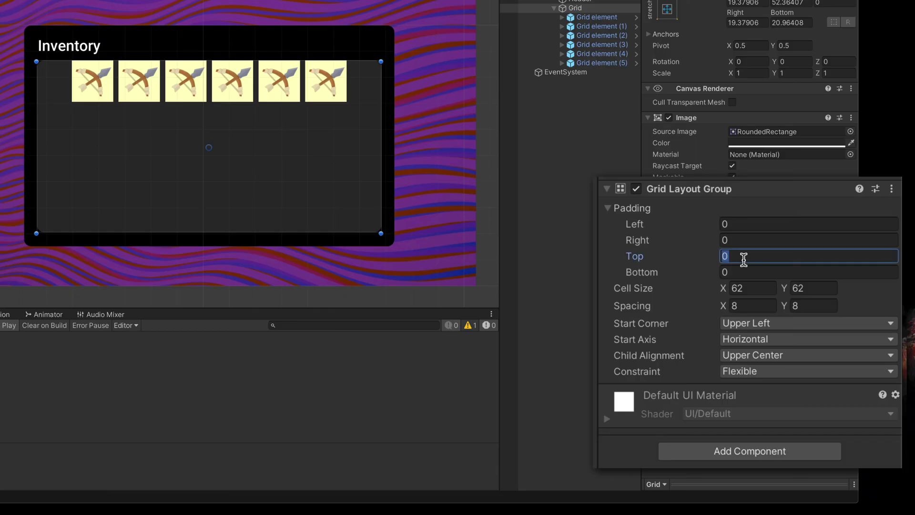
{"action": "type", "text": "16"}
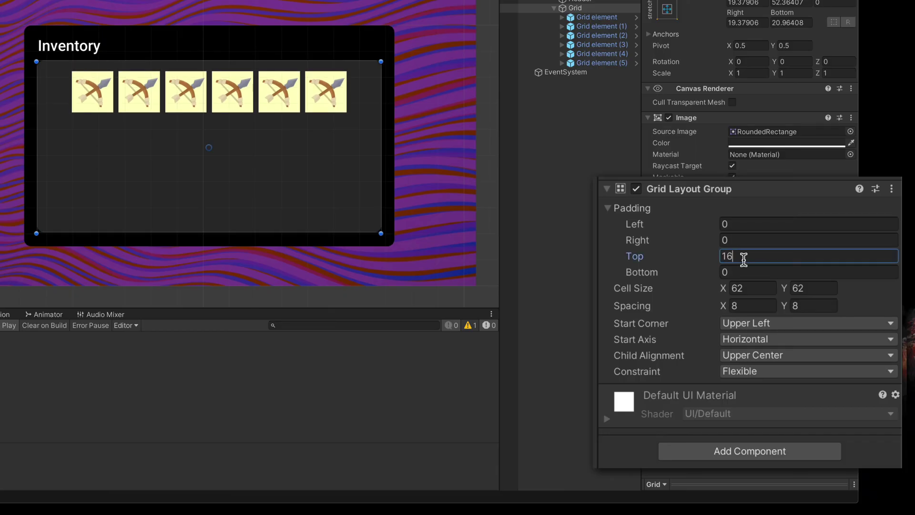
{"action": "key", "text": "Return"}
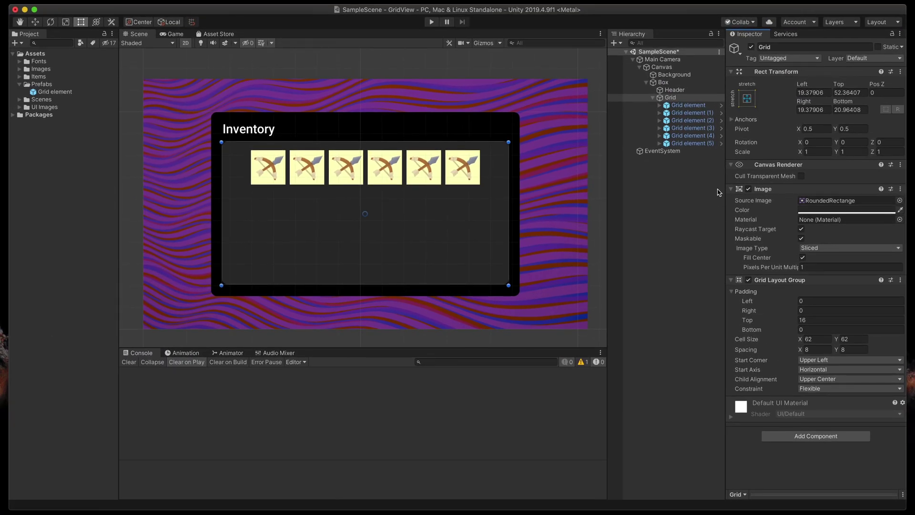
{"action": "left_click", "coordinate": [683, 84]}
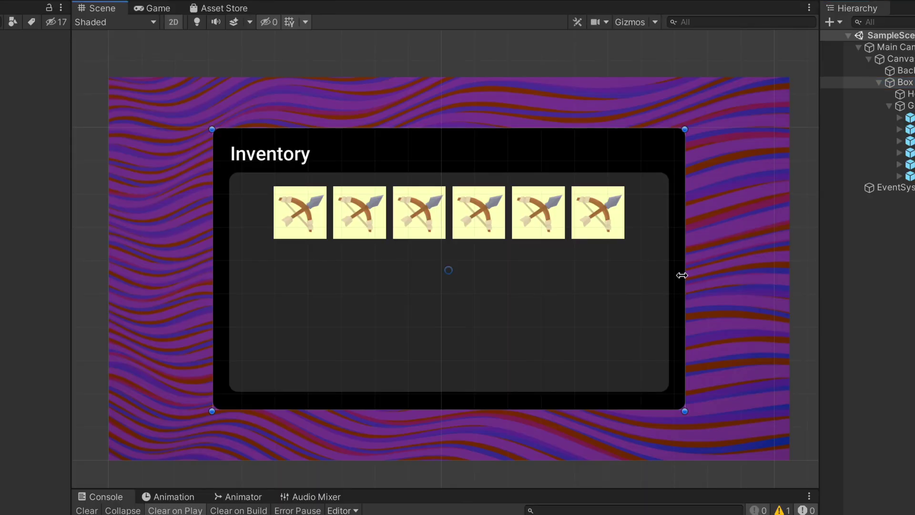
{"action": "mouse_move", "coordinate": [682, 275]}
{"action": "left_mouse_down"}
{"action": "mouse_move", "coordinate": [385, 279]}
{"action": "mouse_move", "coordinate": [742, 261]}
{"action": "mouse_move", "coordinate": [378, 270]}
{"action": "mouse_move", "coordinate": [710, 270]}
{"action": "mouse_move", "coordinate": [685, 271]}
{"action": "left_mouse_up"}
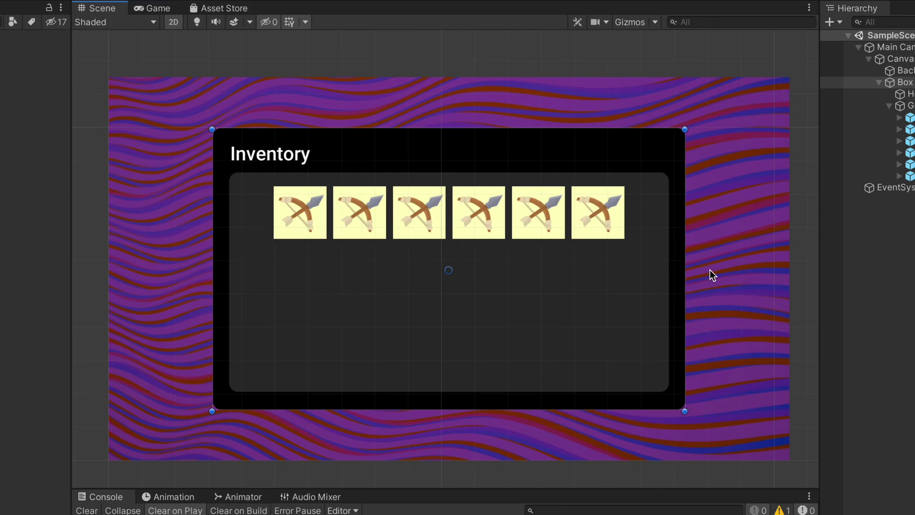